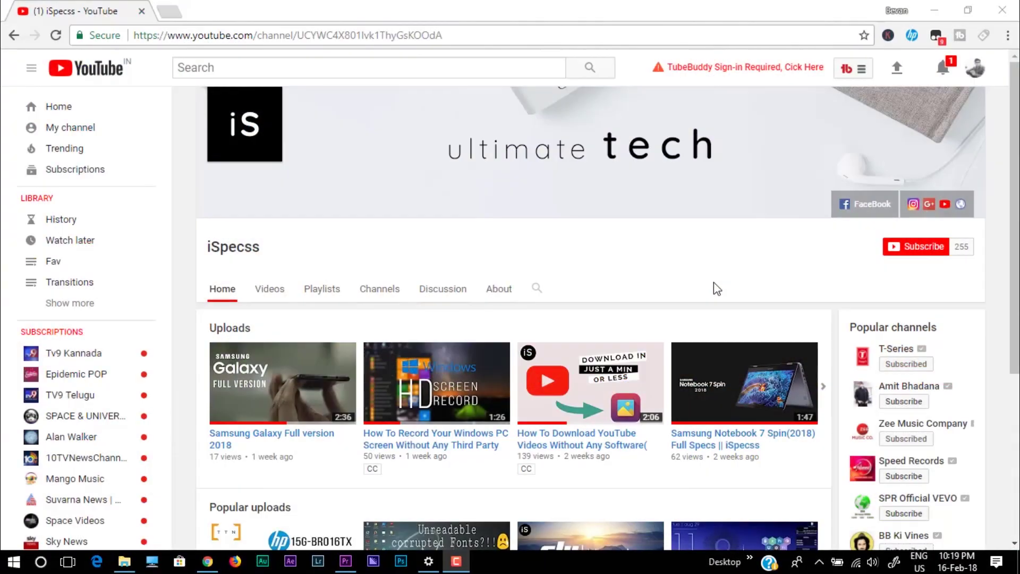
Subscribe to iSpecss, choose 'Send me all notifications' and save the preference
{"action": "left_click", "coordinate": [914, 252]}
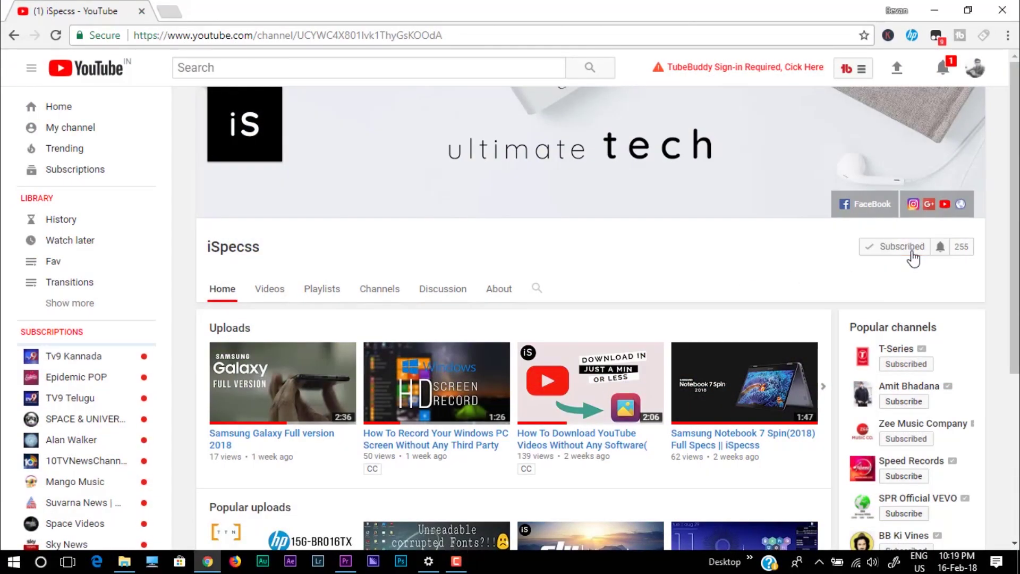
{"action": "left_click", "coordinate": [943, 250]}
{"action": "left_click", "coordinate": [395, 265]}
{"action": "left_click", "coordinate": [607, 359]}
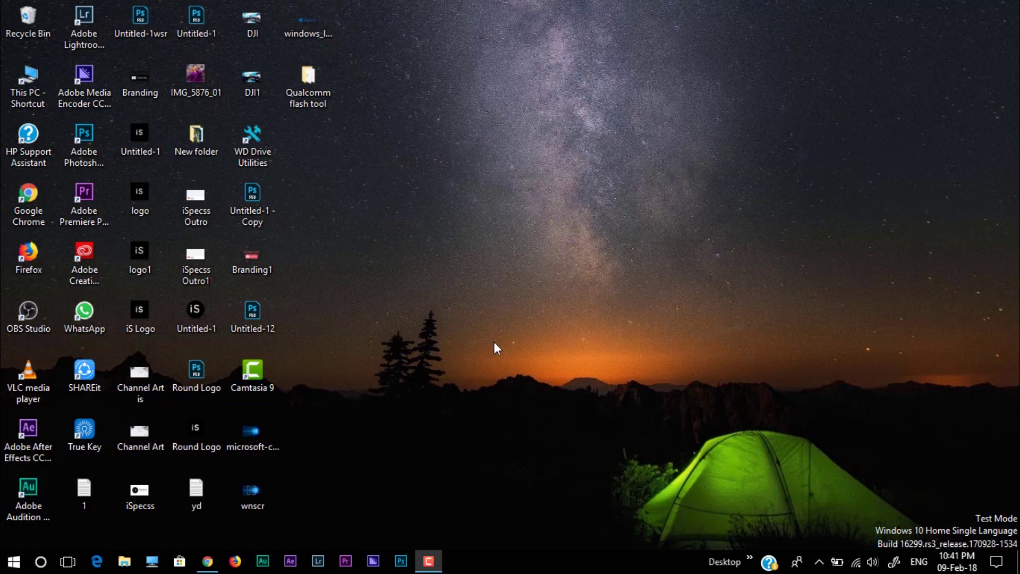
{"action": "left_click", "coordinate": [38, 562]}
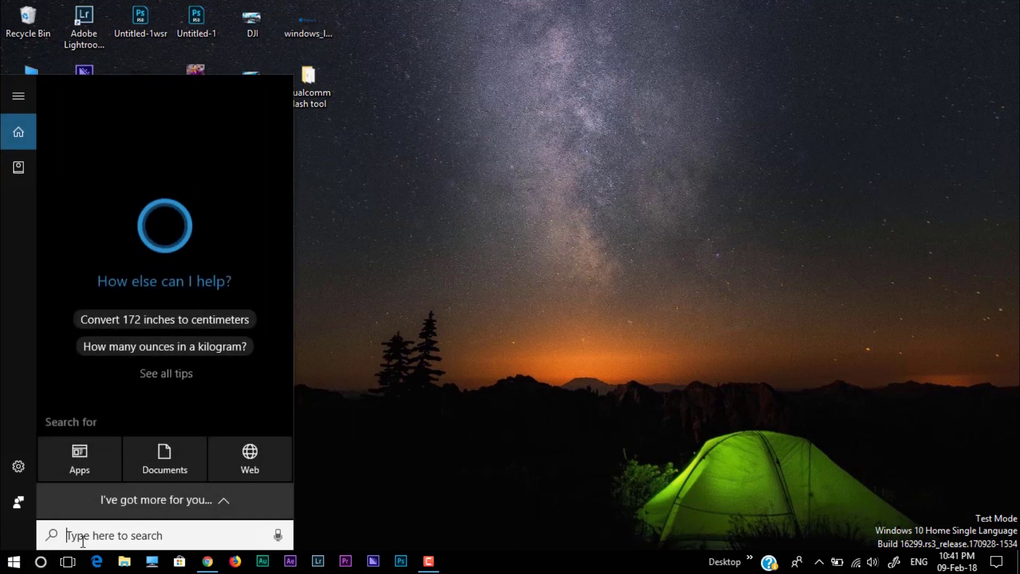
{"action": "type", "text": "power"}
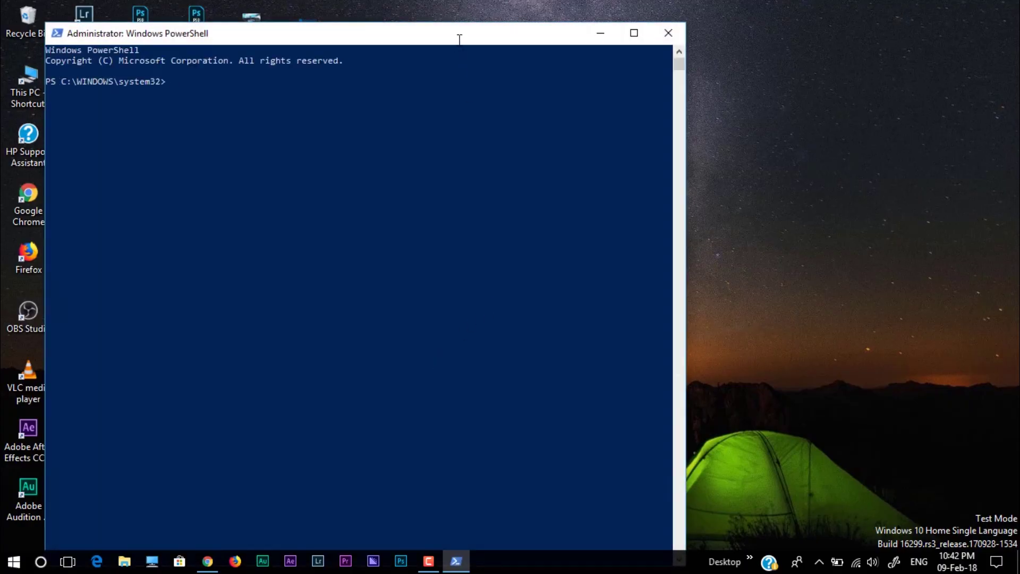
Run 'bcdedit -set TESTSIGNING OFF' in the moved PowerShell window, then close it
{"action": "left_click_drag", "start_coordinate": [459, 38], "coordinate": [683, 23]}
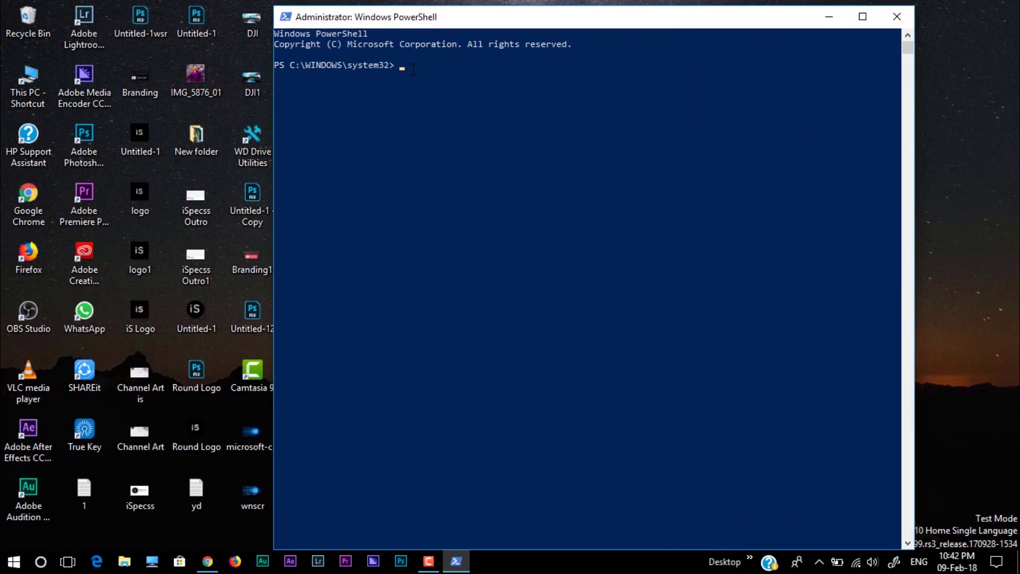
{"action": "type", "text": "bcdedit -set TESTSIGNING OFF"}
{"action": "key", "text": "Return"}
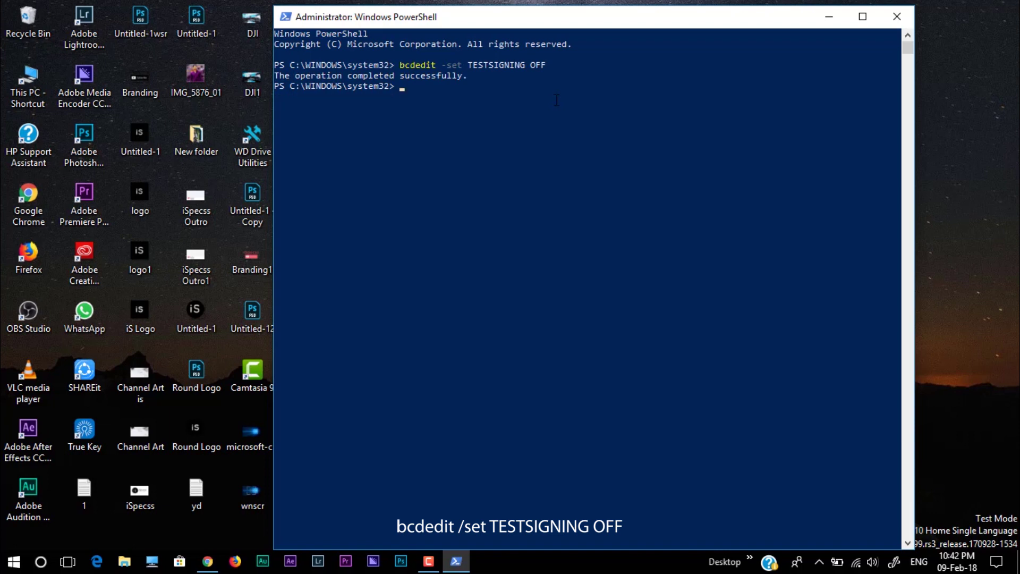
{"action": "left_click", "coordinate": [894, 18]}
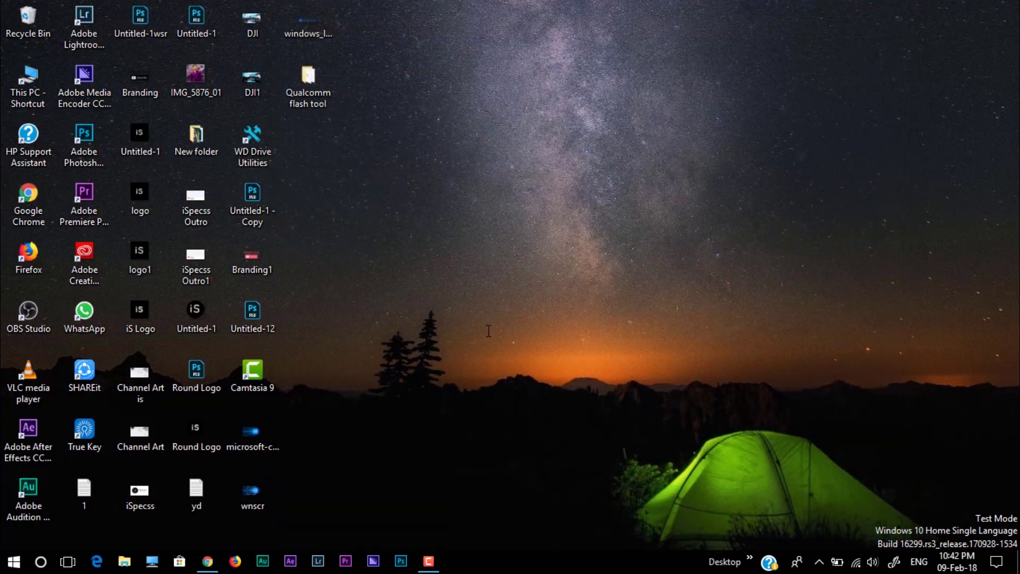
Open the Start menu power options showing Sleep, Hibernate, Shut down and Restart
{"action": "left_click", "coordinate": [14, 561]}
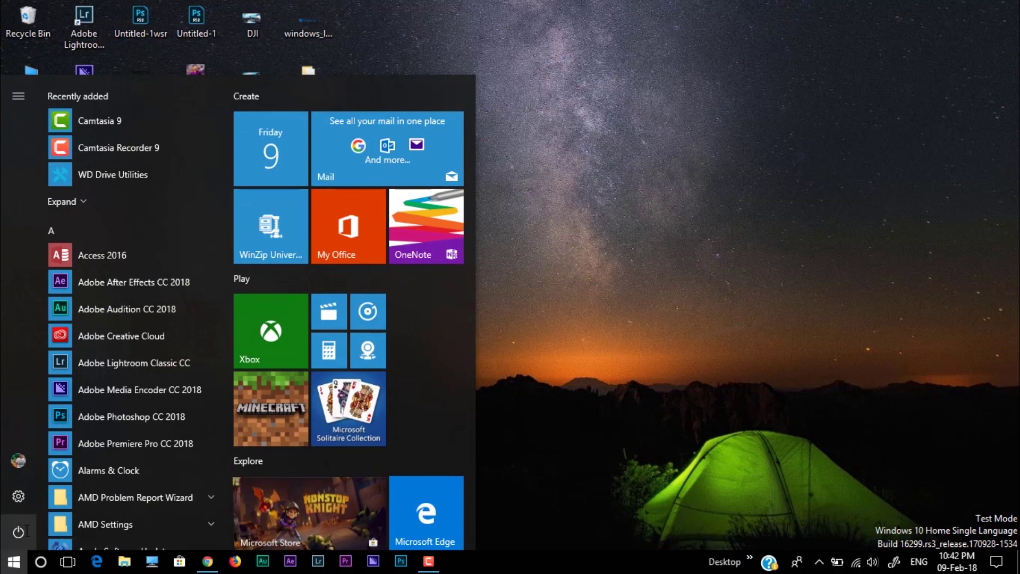
{"action": "left_click", "coordinate": [27, 532]}
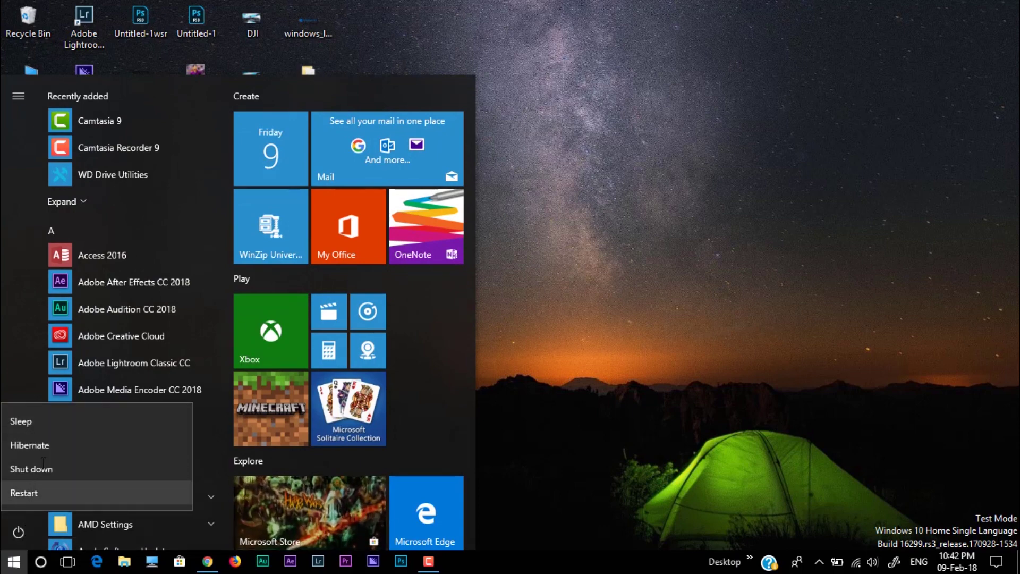